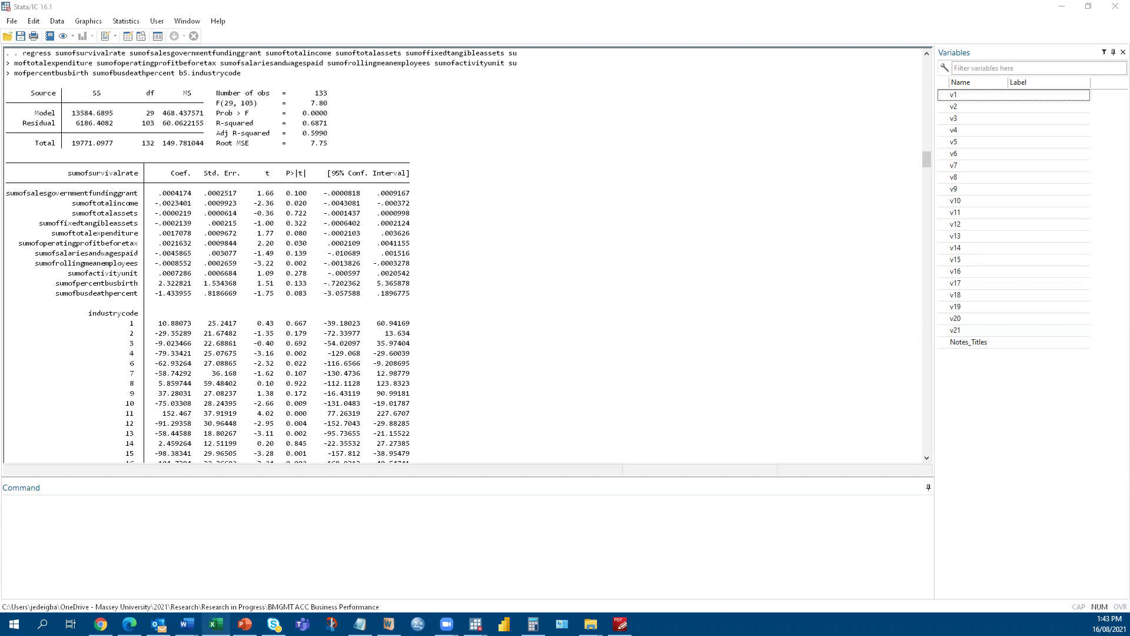
- Switch from the Stata regression output to the Excel workbook of regression results
{"action": "left_click", "coordinate": [215, 624]}
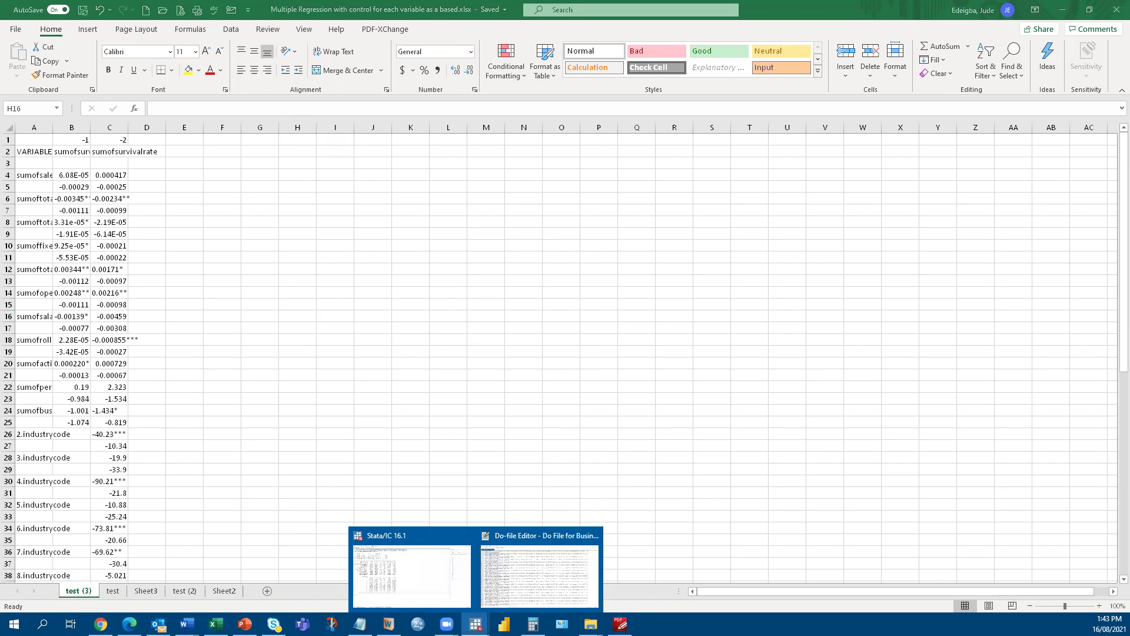
- Bring back the Stata regression output with 133 observations and R-squared 0.6871
{"action": "left_click", "coordinate": [428, 575]}
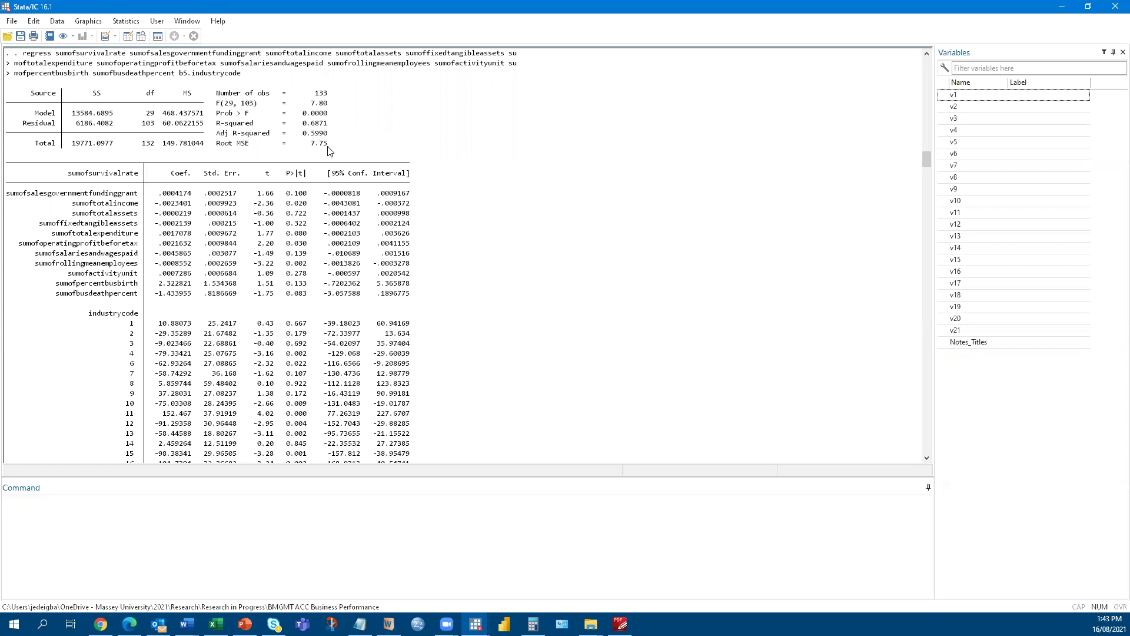
- Copy the model-statistics block as a table and bring Excel to the front
{"action": "left_click_drag", "start_coordinate": [329, 146], "coordinate": [187, 105]}
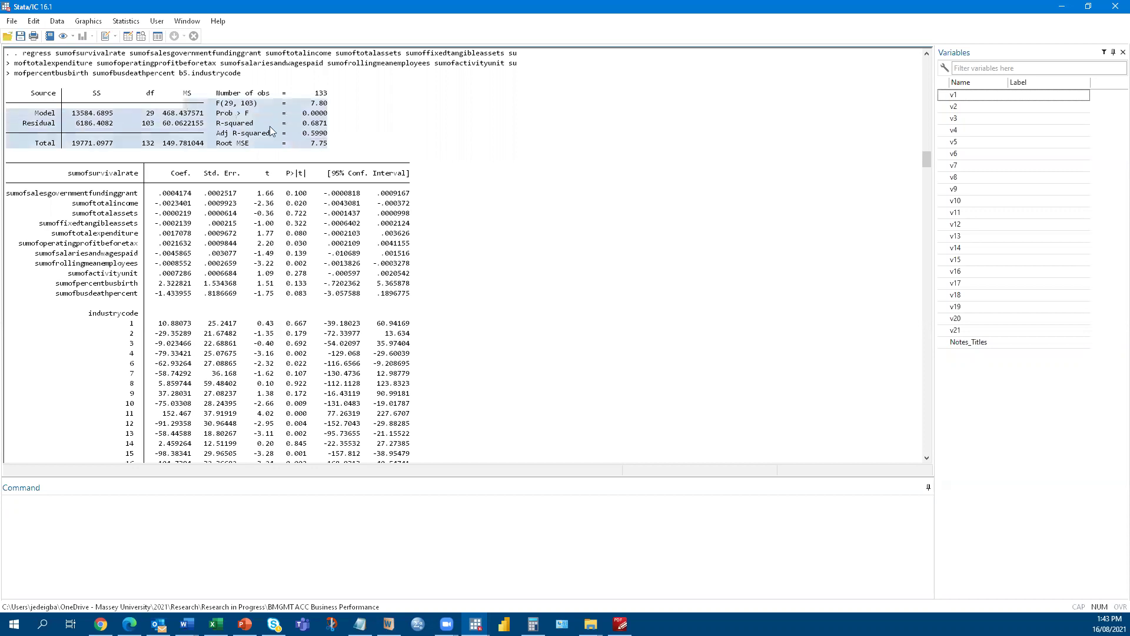
{"action": "left_click", "coordinate": [336, 146]}
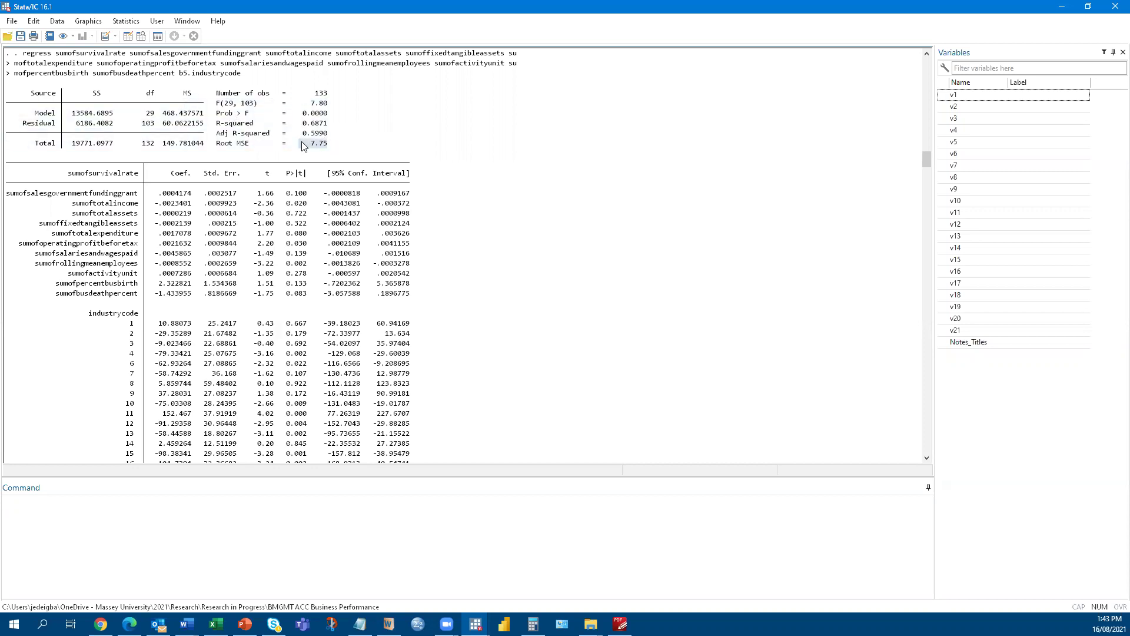
{"action": "mouse_move", "coordinate": [329, 146]}
{"action": "left_mouse_down"}
{"action": "mouse_move", "coordinate": [109, 97]}
{"action": "mouse_move", "coordinate": [35, 99]}
{"action": "left_mouse_up"}
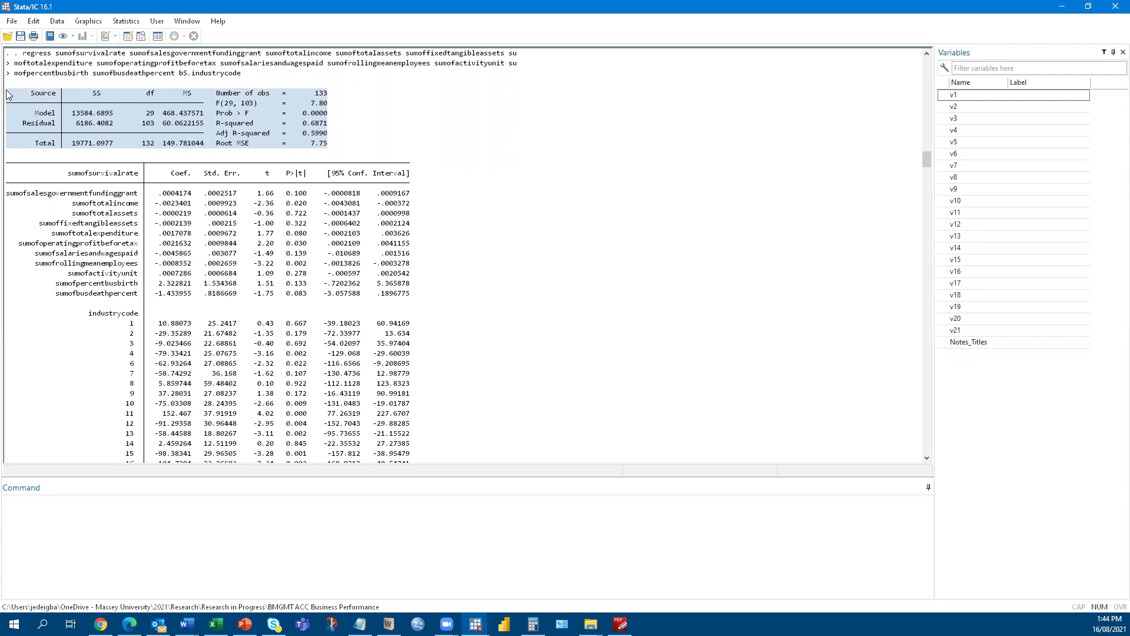
{"action": "right_click", "coordinate": [31, 96]}
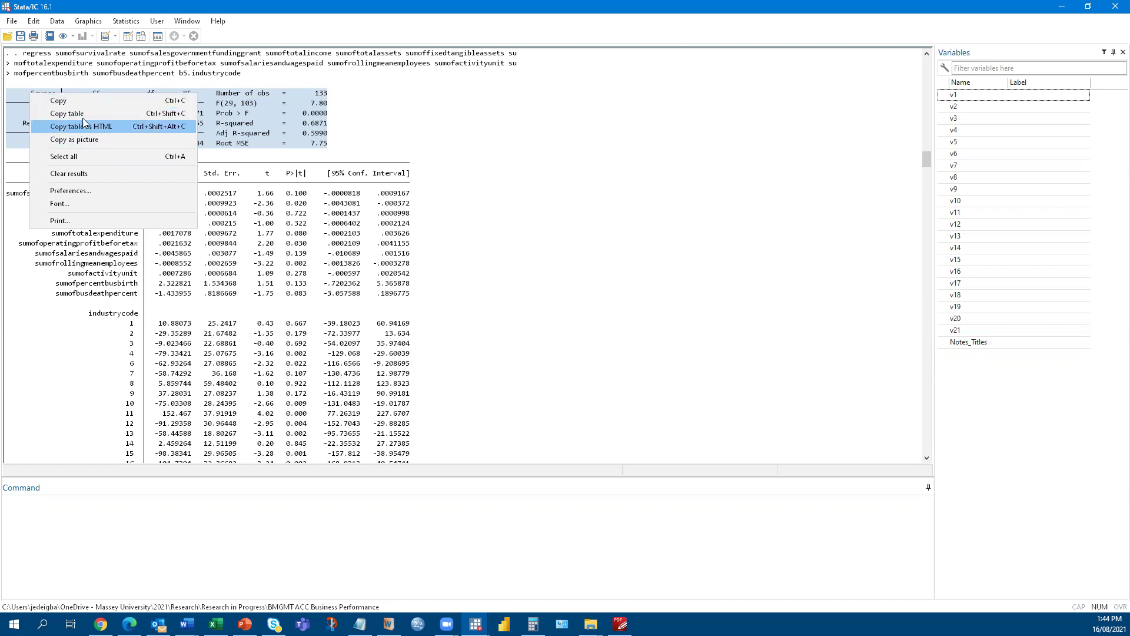
{"action": "left_click", "coordinate": [76, 116]}
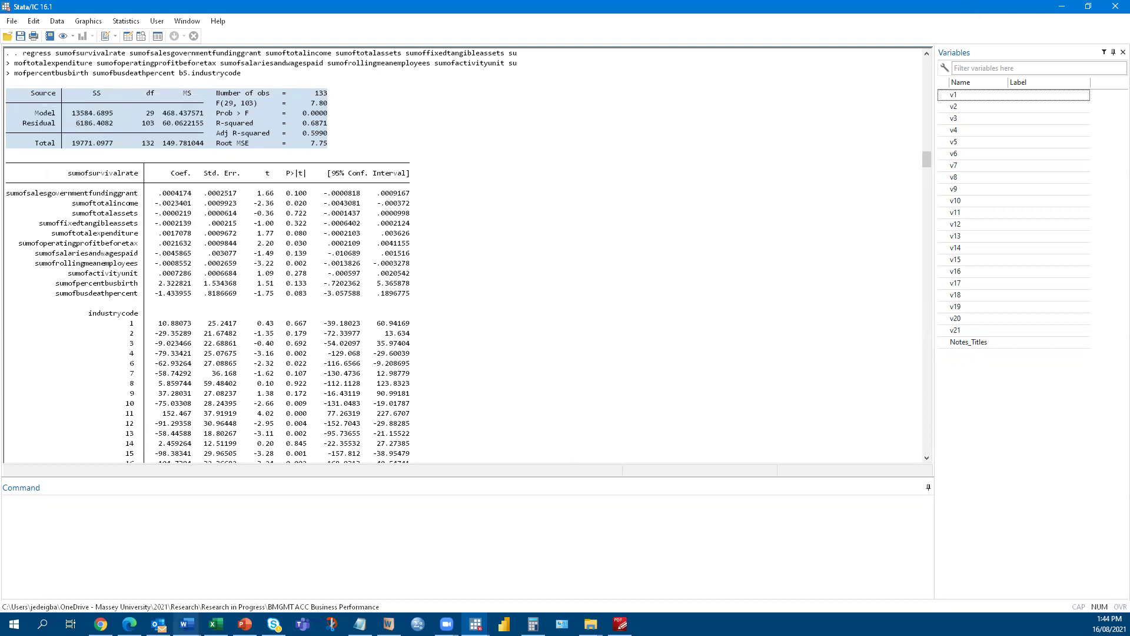
{"action": "left_click", "coordinate": [214, 624]}
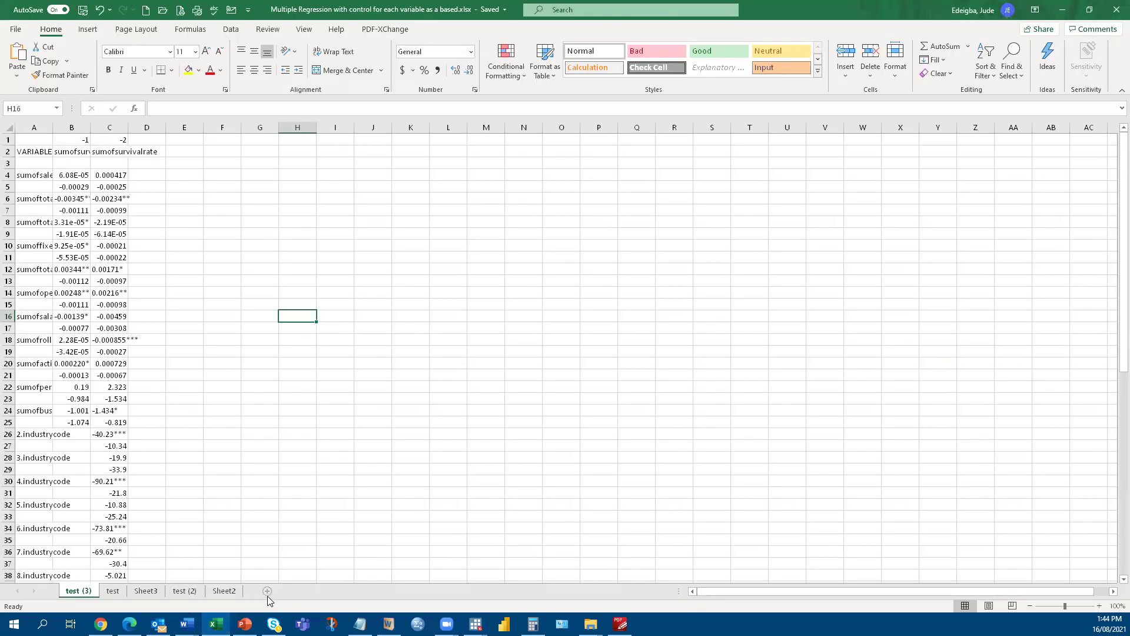
- Add Sheet5 and paste the model-statistics table as plain text at A1
{"action": "left_click", "coordinate": [268, 590]}
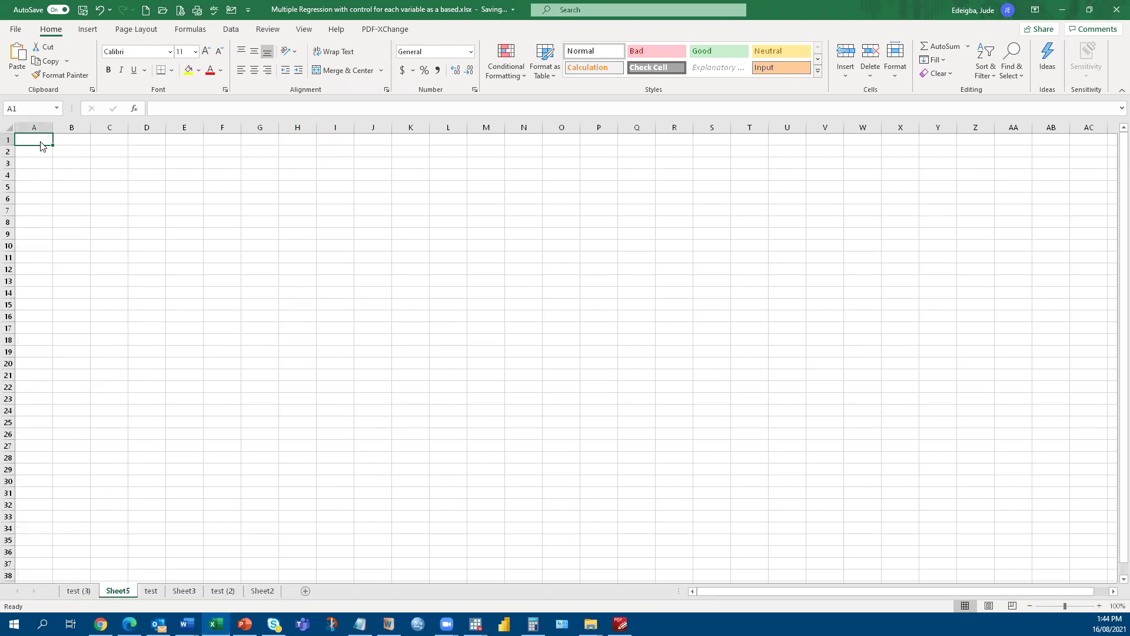
{"action": "right_click", "coordinate": [39, 142]}
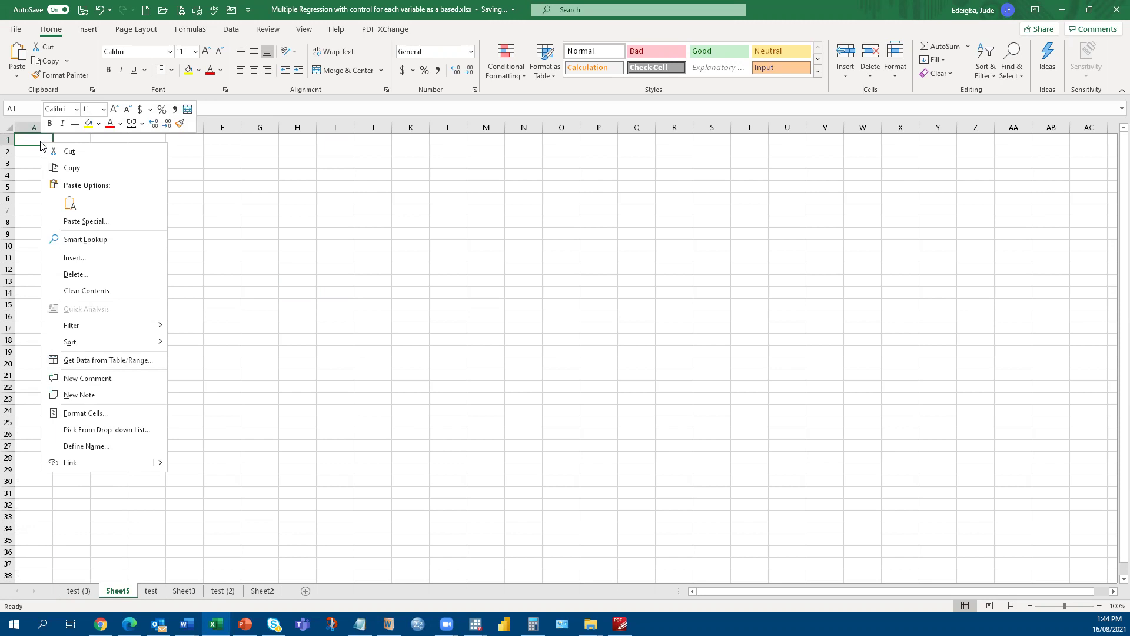
{"action": "left_click", "coordinate": [91, 222]}
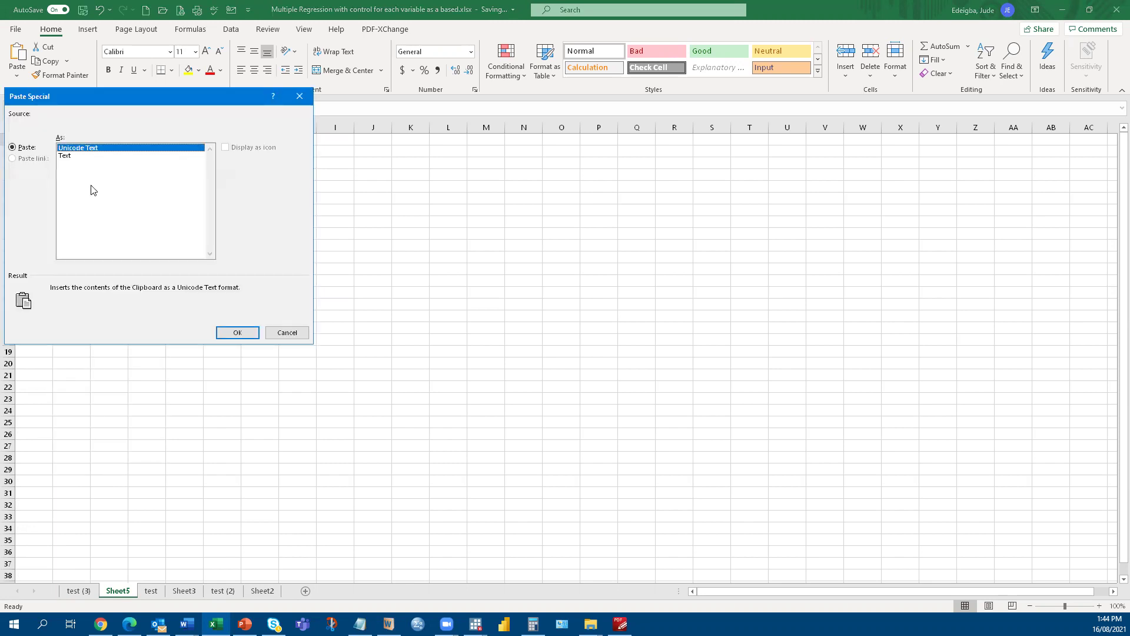
{"action": "left_click", "coordinate": [65, 157]}
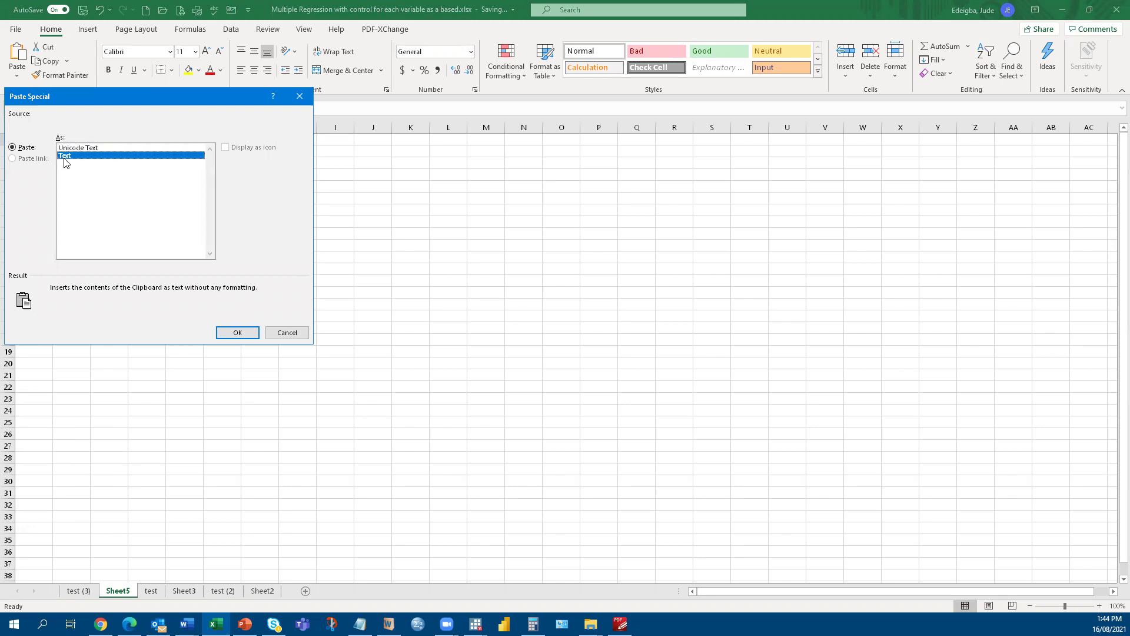
{"action": "left_click", "coordinate": [244, 335]}
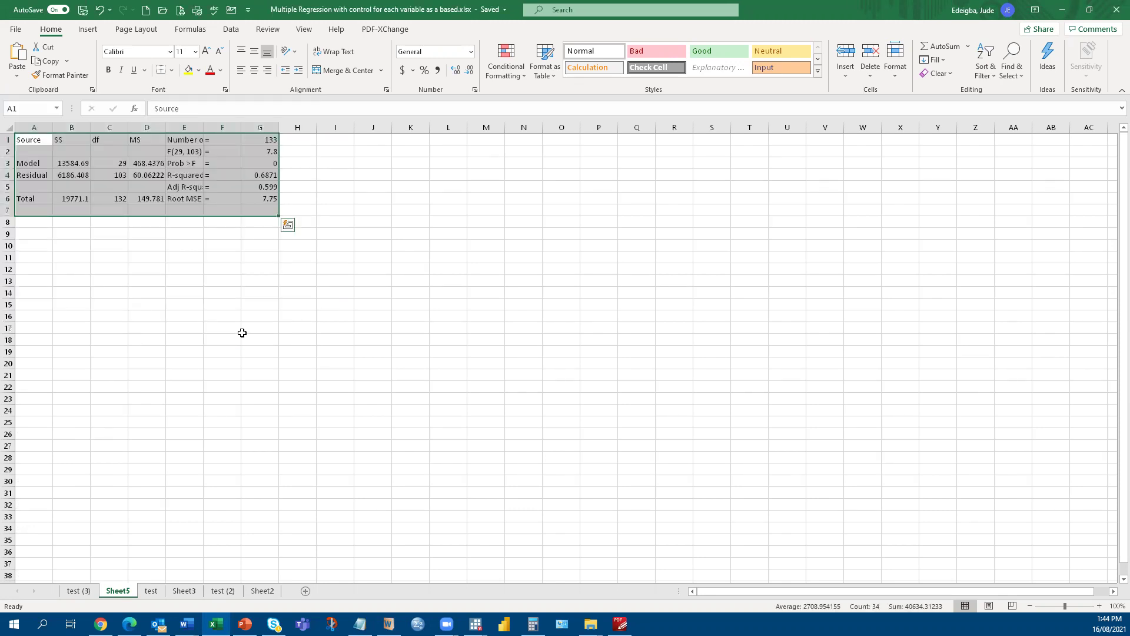
{"action": "left_click_drag", "start_coordinate": [28, 140], "coordinate": [266, 140]}
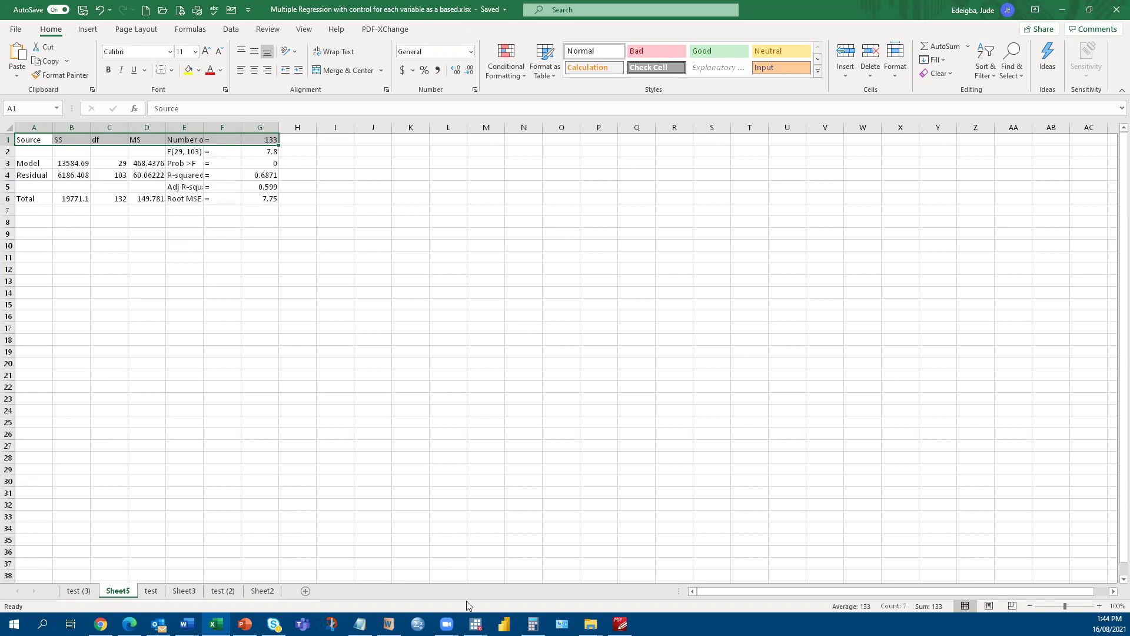
{"action": "left_click", "coordinate": [476, 624]}
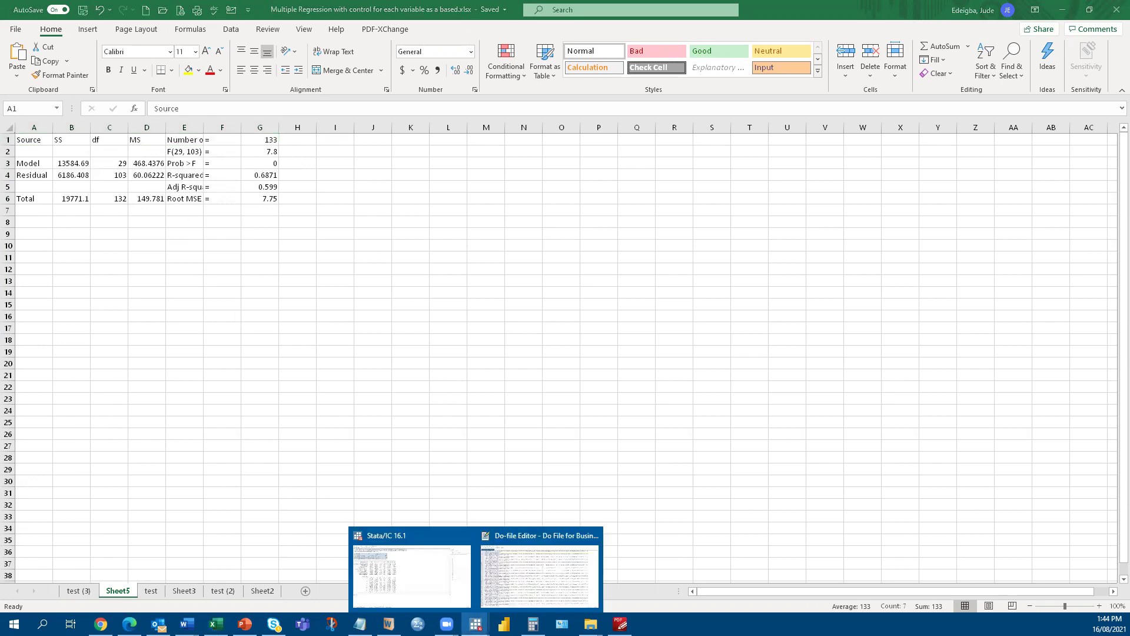
- Copy the full coefficient table, from its header to _cons, and return to Excel
{"action": "left_click", "coordinate": [411, 574]}
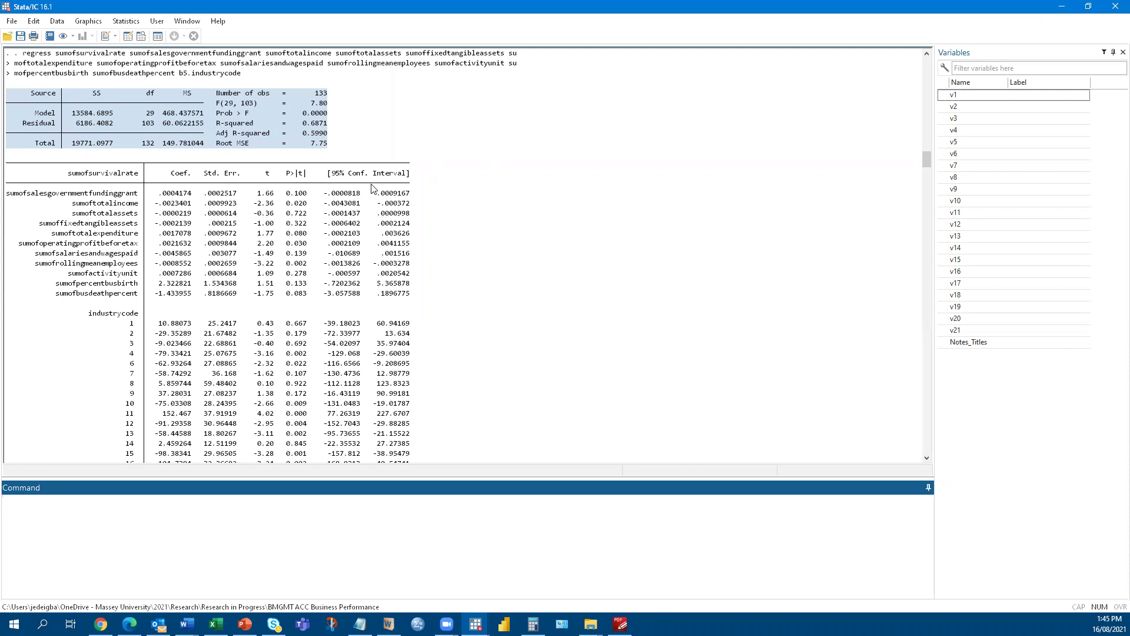
{"action": "scroll", "coordinate": [372, 221], "scroll_direction": "down", "scroll_amount": 3}
{"action": "scroll", "coordinate": [380, 238], "scroll_direction": "down", "scroll_amount": 5}
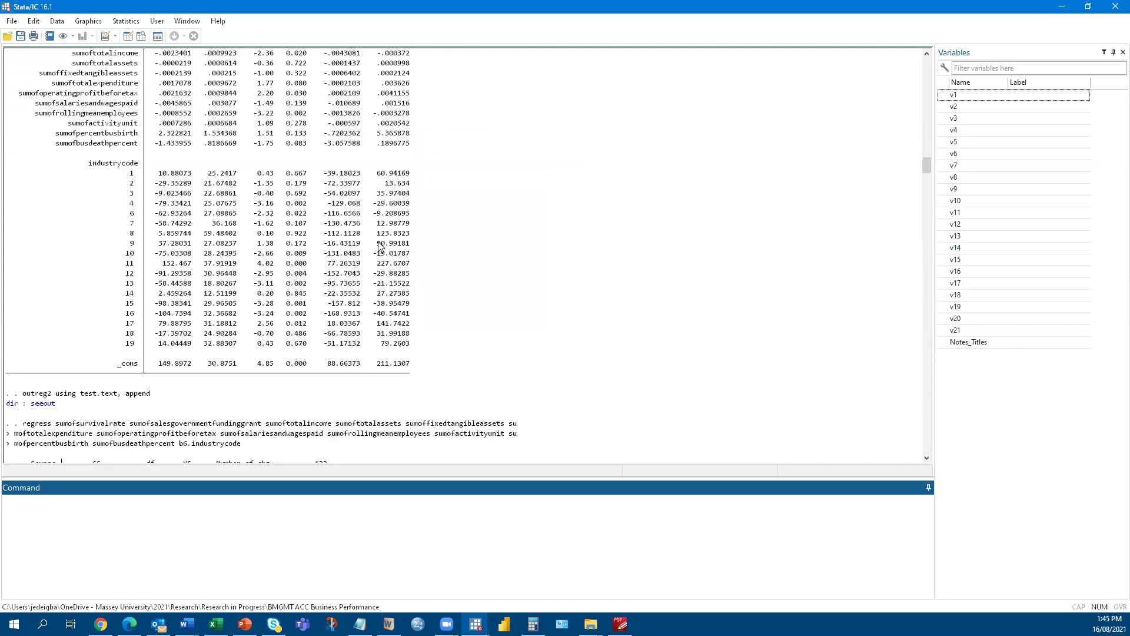
{"action": "left_click", "coordinate": [423, 378]}
{"action": "mouse_move", "coordinate": [422, 376]}
{"action": "left_mouse_down"}
{"action": "mouse_move", "coordinate": [407, 369]}
{"action": "mouse_move", "coordinate": [256, 78]}
{"action": "left_mouse_up"}
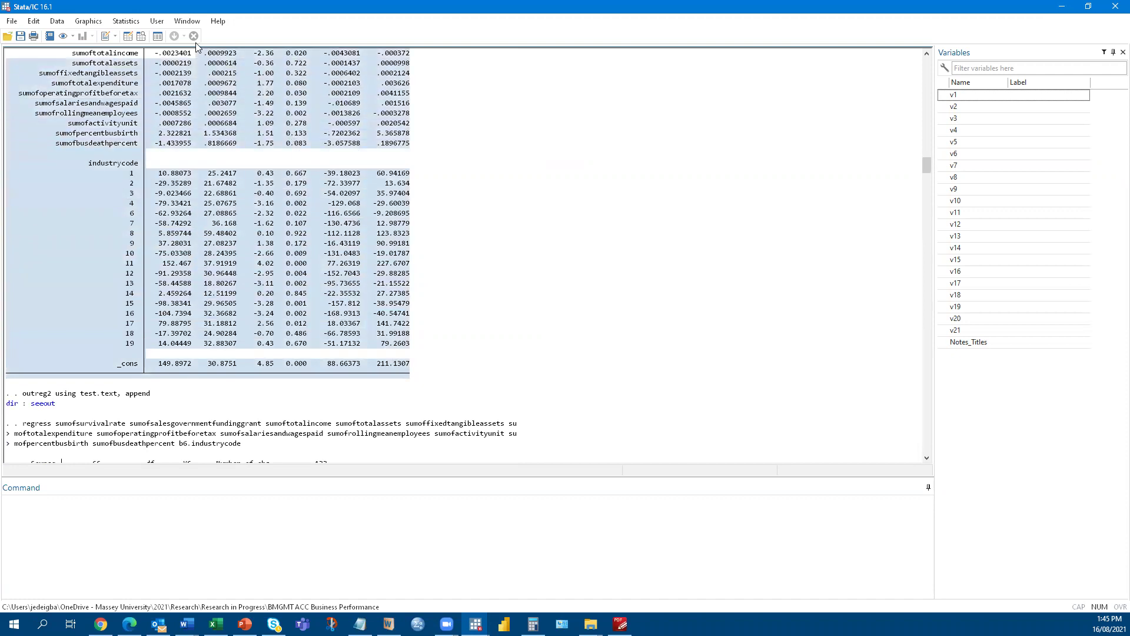
{"action": "mouse_move", "coordinate": [256, 78]}
{"action": "left_mouse_down"}
{"action": "mouse_move", "coordinate": [45, 255]}
{"action": "mouse_move", "coordinate": [17, 253]}
{"action": "left_mouse_up"}
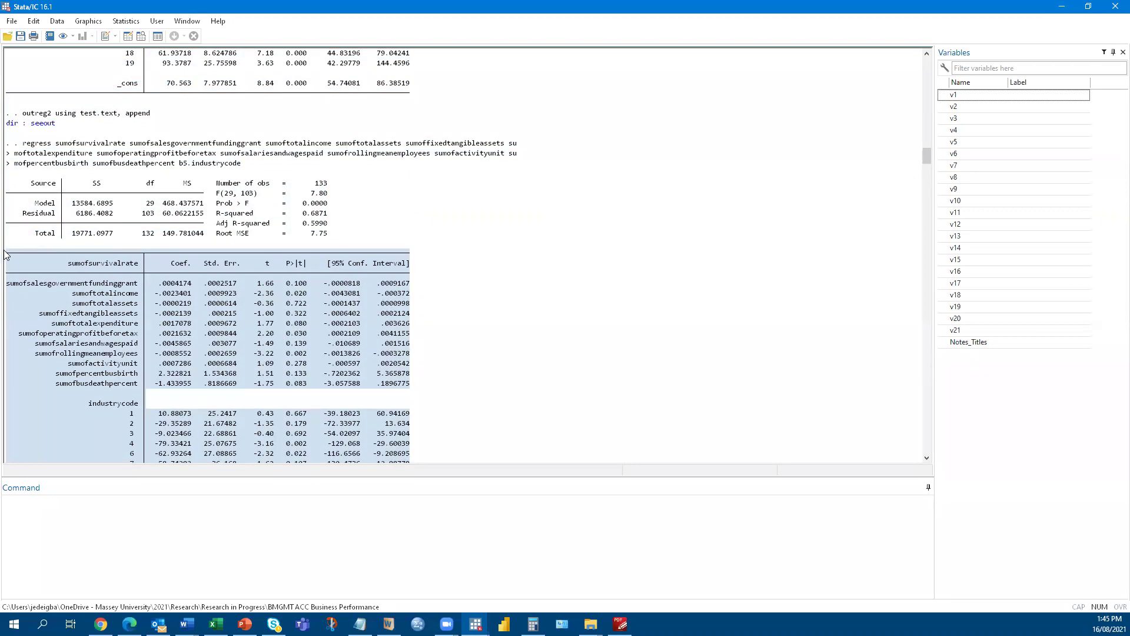
{"action": "left_click_drag", "start_coordinate": [18, 254], "coordinate": [7, 250]}
{"action": "scroll", "coordinate": [194, 310], "scroll_direction": "down", "scroll_amount": 5}
{"action": "scroll", "coordinate": [203, 316], "scroll_direction": "down", "scroll_amount": 5}
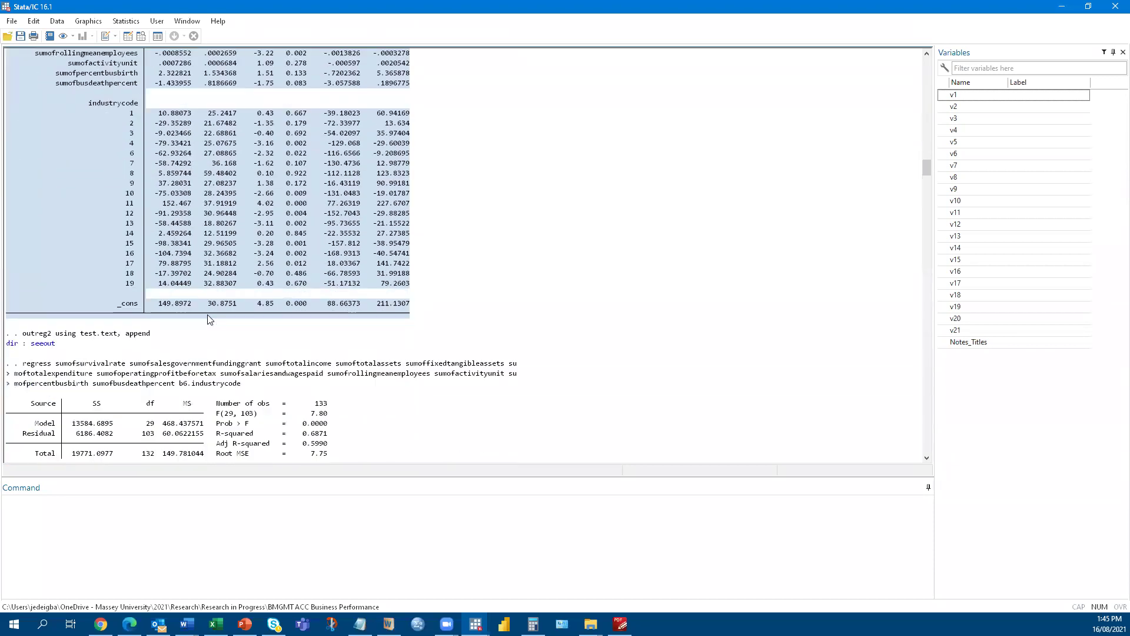
{"action": "scroll", "coordinate": [209, 319], "scroll_direction": "down", "scroll_amount": 5}
{"action": "scroll", "coordinate": [208, 315], "scroll_direction": "down", "scroll_amount": 5}
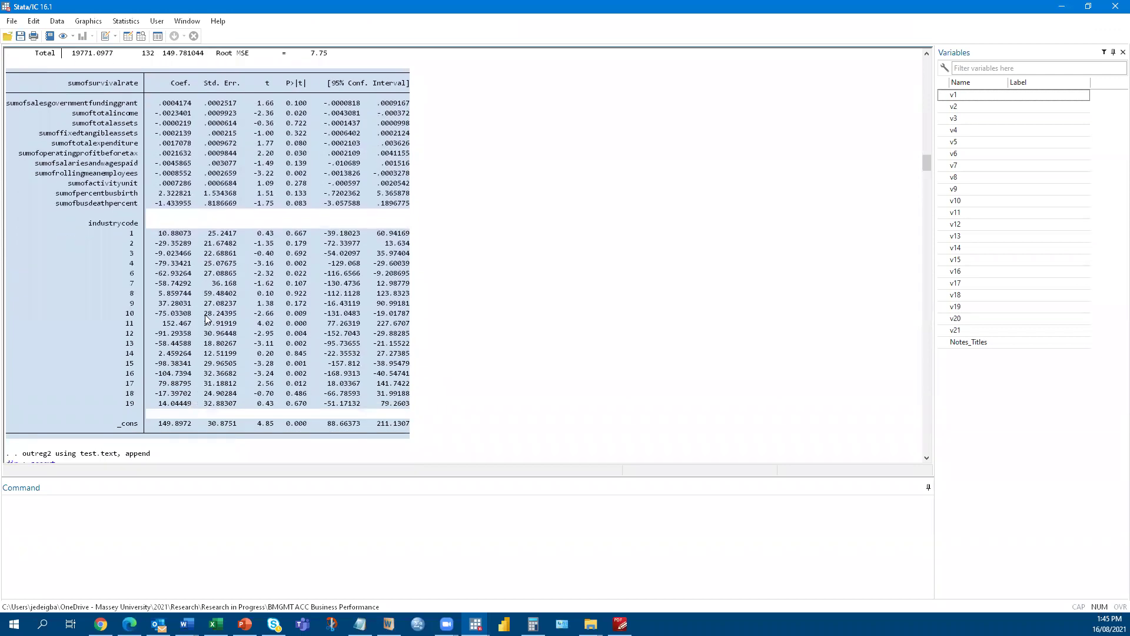
{"action": "scroll", "coordinate": [198, 312], "scroll_direction": "up", "scroll_amount": 3}
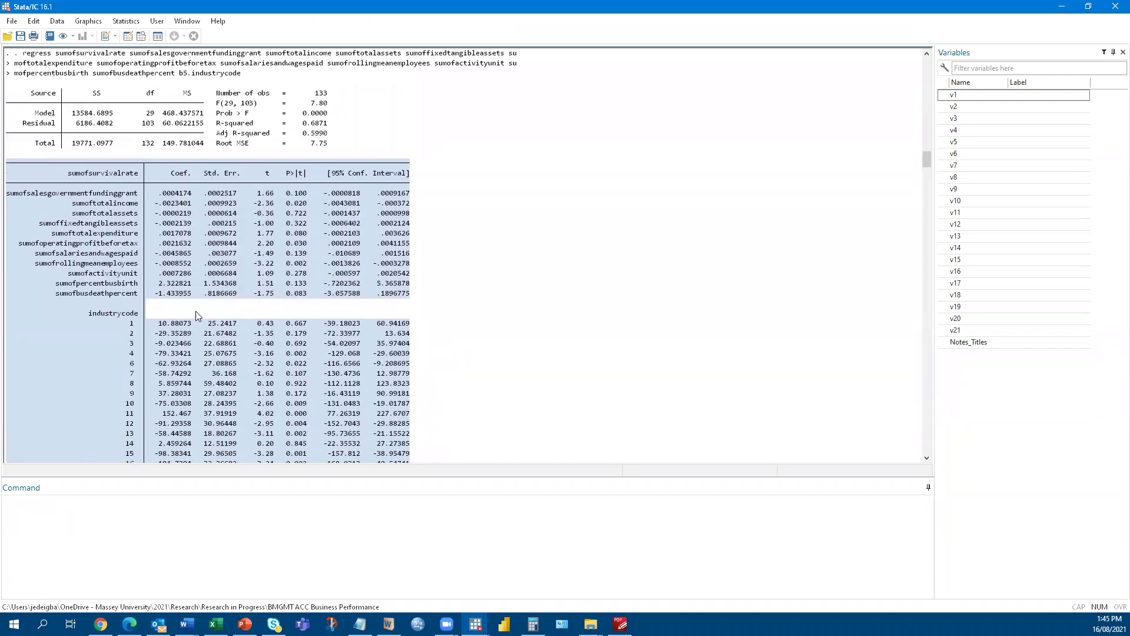
{"action": "right_click", "coordinate": [76, 173]}
{"action": "left_click", "coordinate": [123, 192]}
{"action": "left_click", "coordinate": [216, 624]}
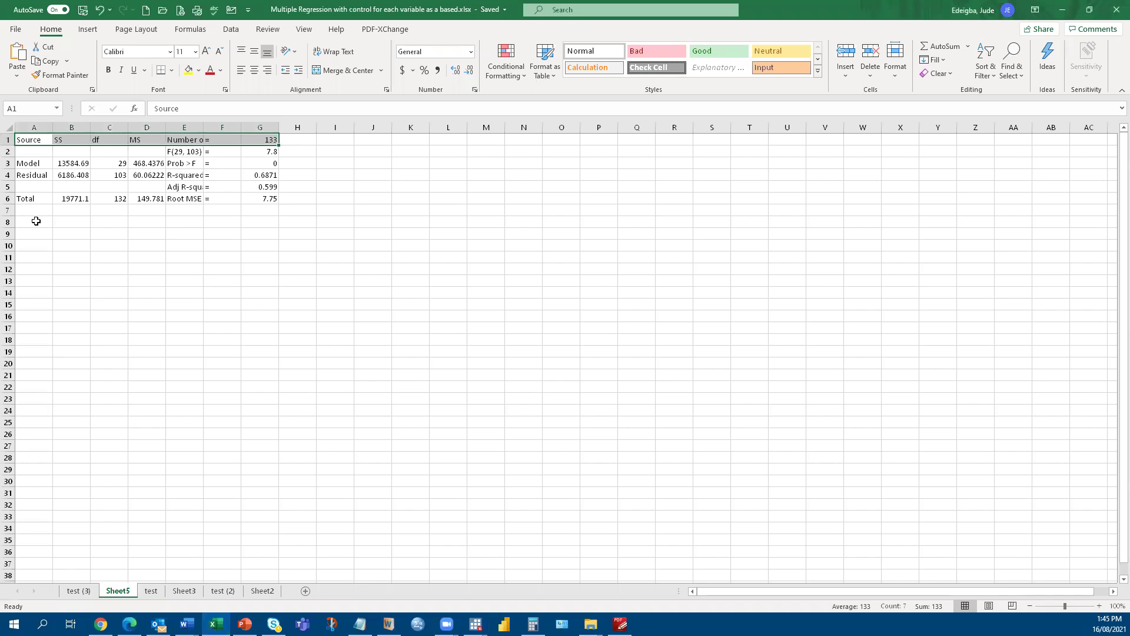
- Paste the coefficient table as text at Sheet5 cell A8, below the statistics block
{"action": "left_click", "coordinate": [36, 221]}
{"action": "right_click", "coordinate": [37, 221]}
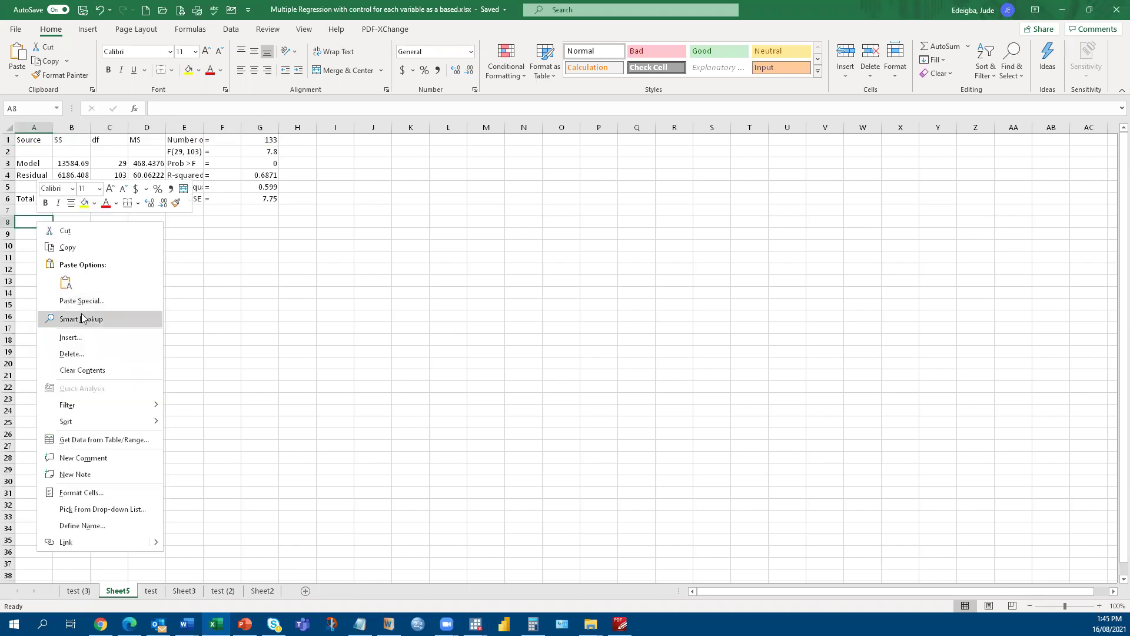
{"action": "left_click", "coordinate": [77, 311]}
{"action": "left_click", "coordinate": [78, 239]}
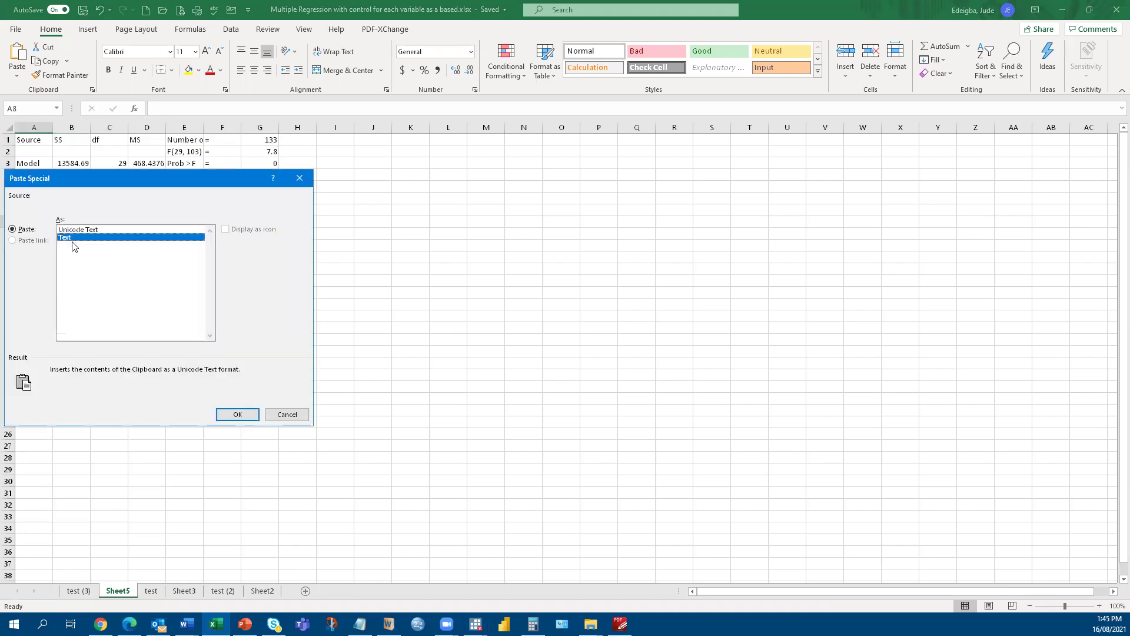
{"action": "left_click", "coordinate": [237, 414]}
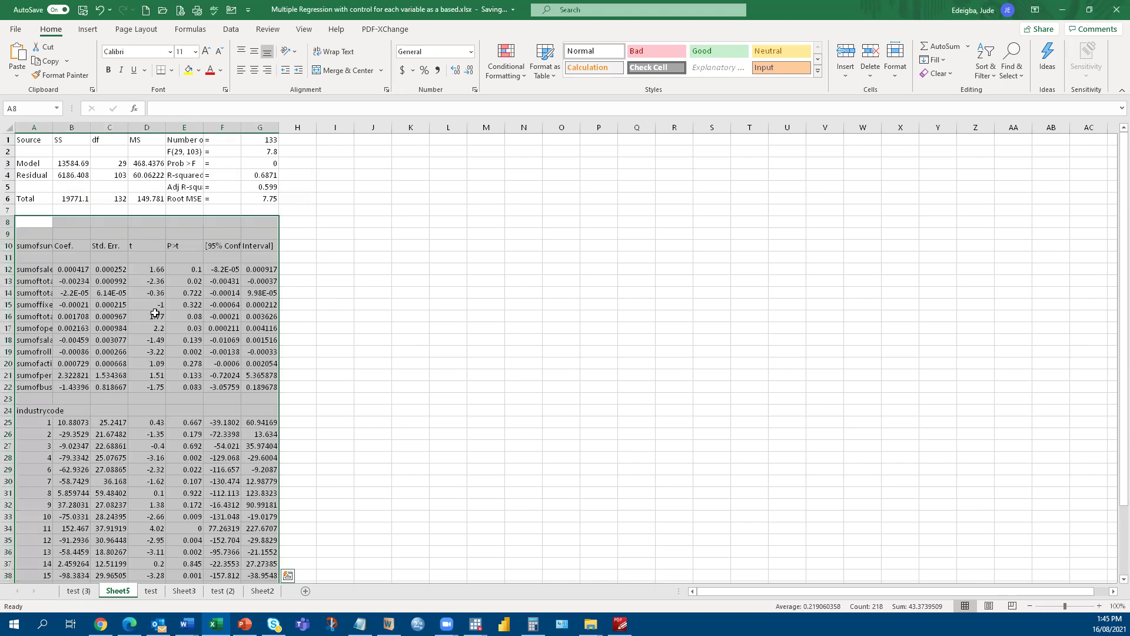